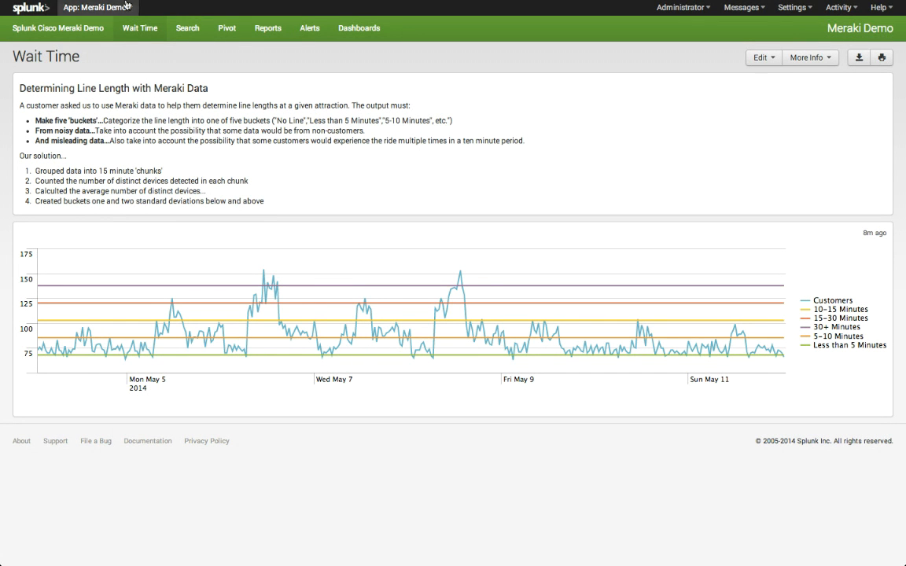
Step: Review the Cisco Meraki wireless product page and the Meraki event search, and return to the Wait Time dashboard
{"action": "left_click", "coordinate": [78, 30]}
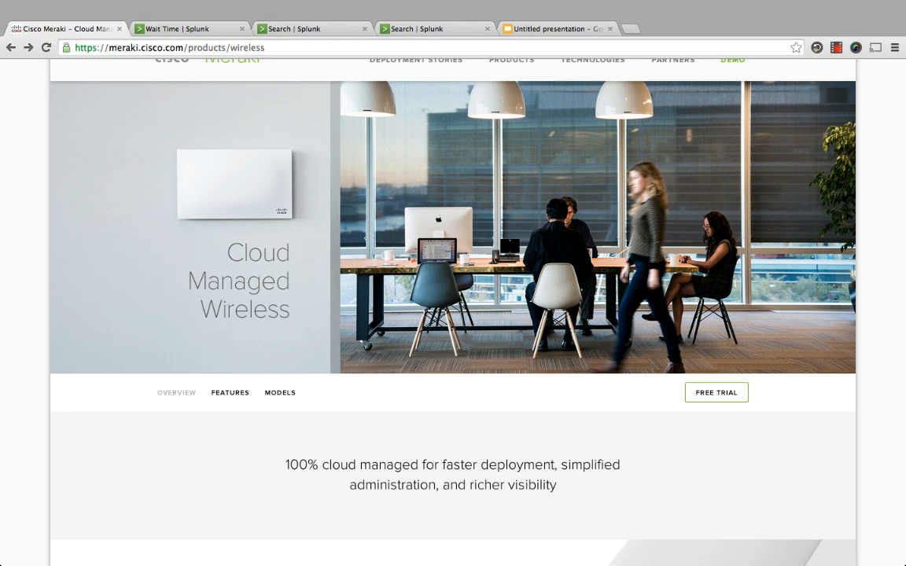
{"action": "left_click", "coordinate": [259, 29]}
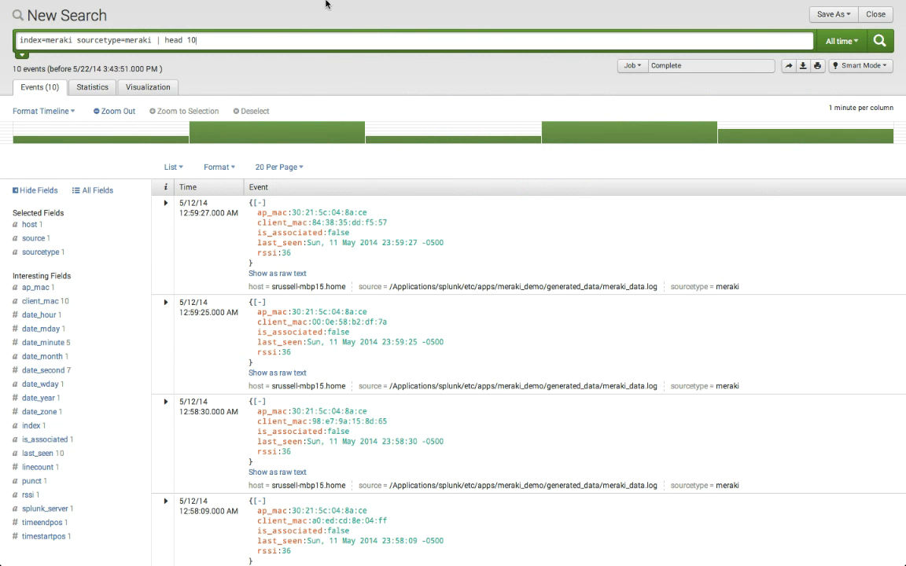
{"action": "left_click", "coordinate": [158, 31]}
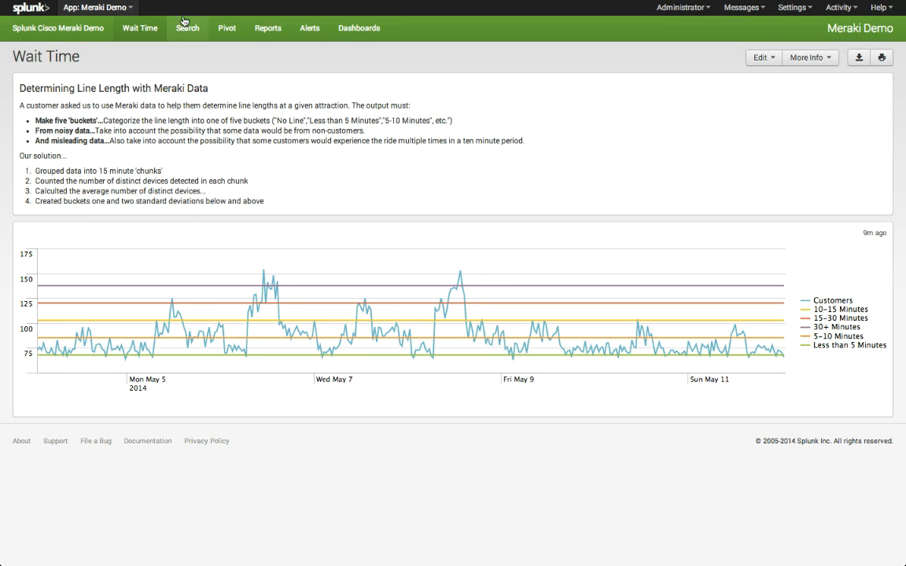
Step: In the "index=meraki sourcetype=meraki | head 10" search, show the first event as raw text
{"action": "mouse_move", "coordinate": [193, 3]}
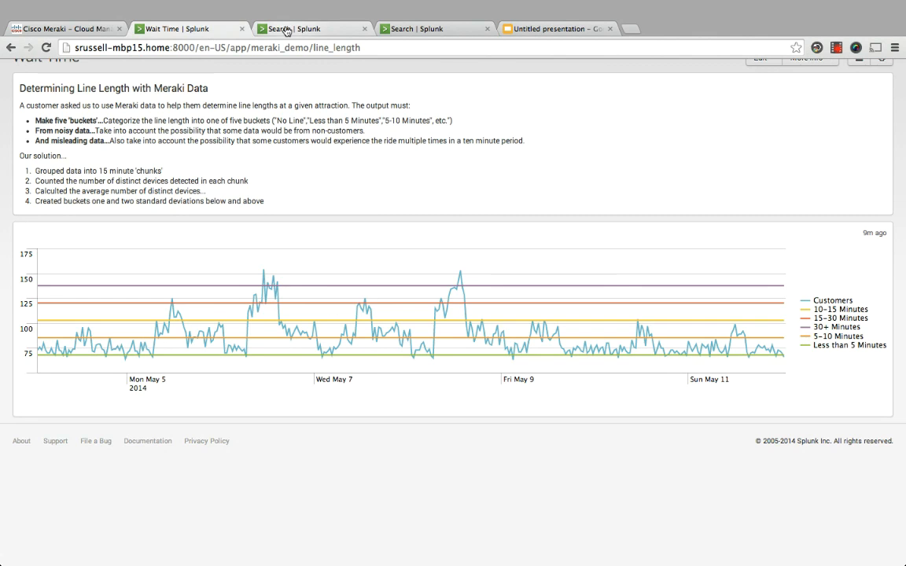
{"action": "left_click", "coordinate": [284, 29]}
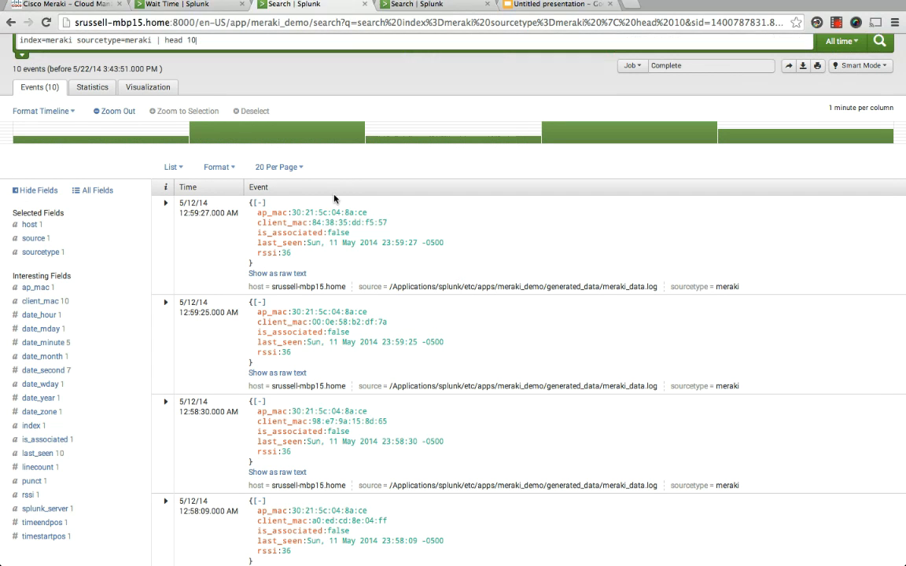
{"action": "left_click", "coordinate": [275, 273]}
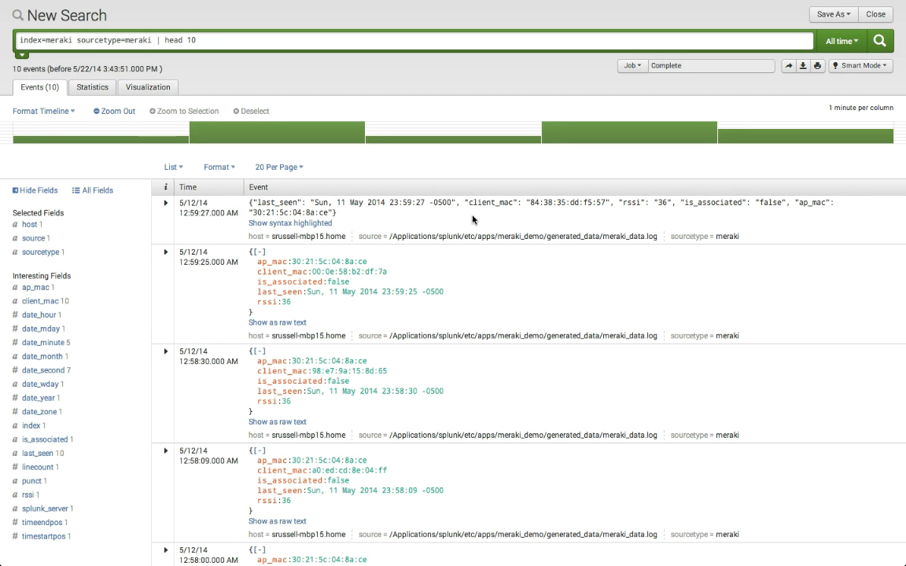
Step: On the Wait Time dashboard, highlight the "Make five 'buckets'" requirement and its "Less than 5 Minutes" category
{"action": "mouse_move", "coordinate": [200, 1]}
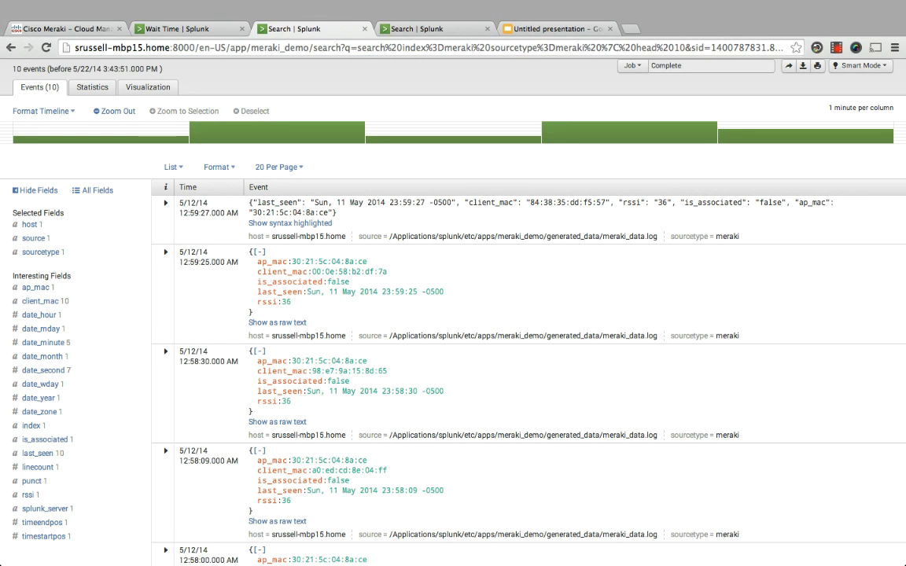
{"action": "left_click", "coordinate": [200, 30]}
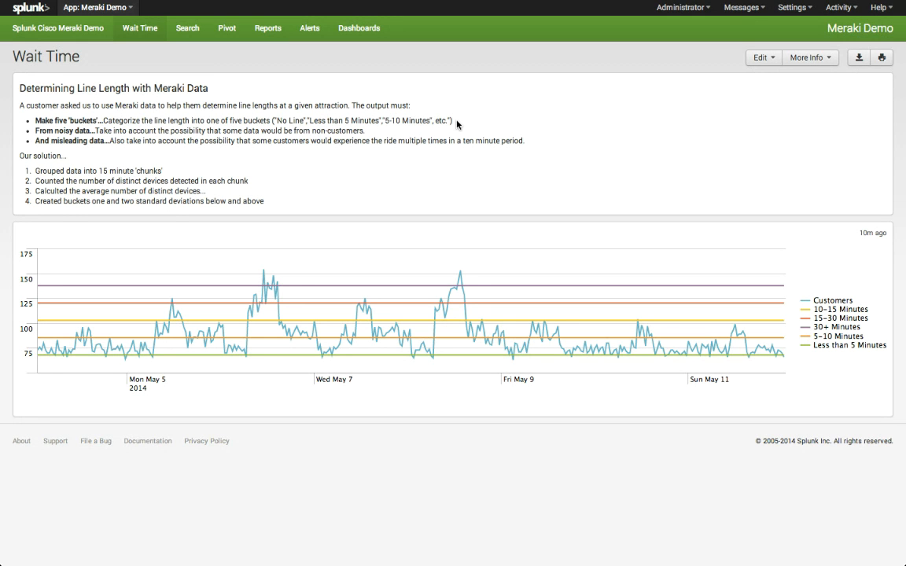
{"action": "left_click_drag", "start_coordinate": [453, 123], "coordinate": [30, 121]}
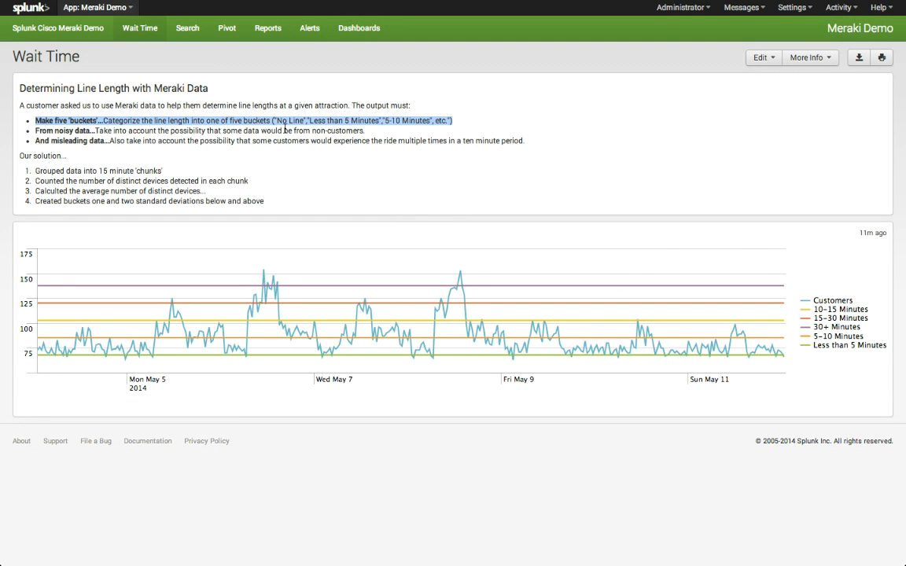
{"action": "left_click", "coordinate": [287, 121]}
{"action": "left_click_drag", "start_coordinate": [274, 120], "coordinate": [386, 119]}
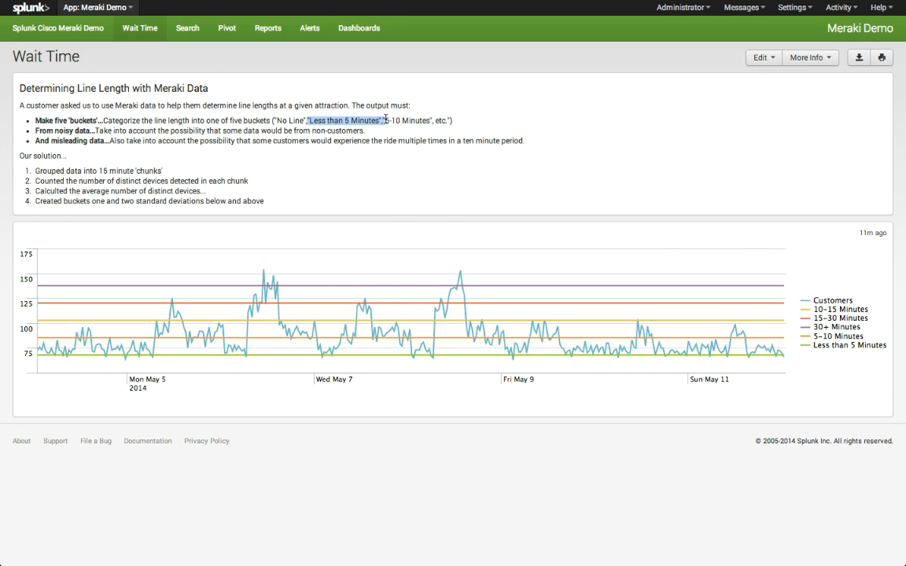
{"action": "left_click", "coordinate": [385, 119]}
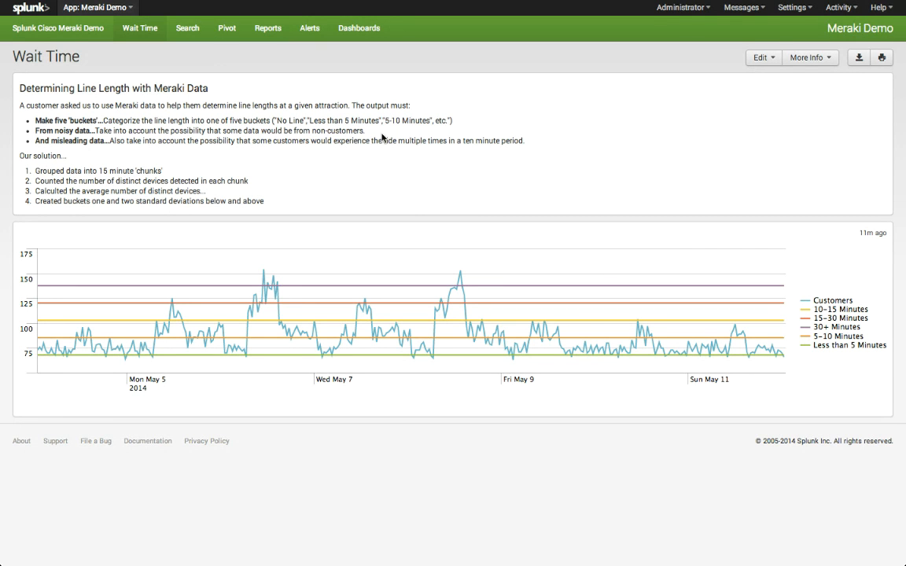
Step: Highlight the "From noisy data" requirement about data from non-customers, and clear the highlight
{"action": "left_click_drag", "start_coordinate": [367, 131], "coordinate": [27, 135]}
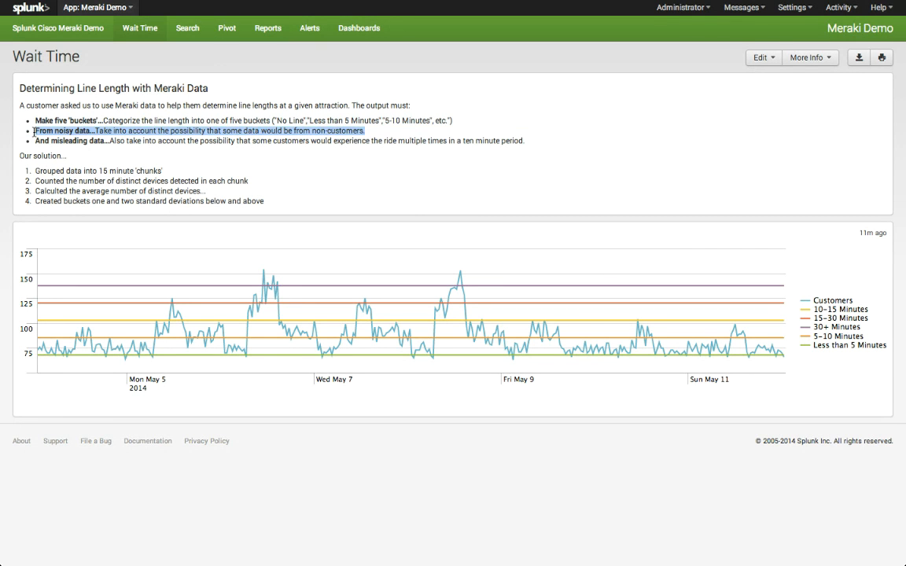
{"action": "left_click", "coordinate": [380, 132]}
{"action": "left_click_drag", "start_coordinate": [381, 131], "coordinate": [37, 131]}
{"action": "left_click", "coordinate": [60, 119]}
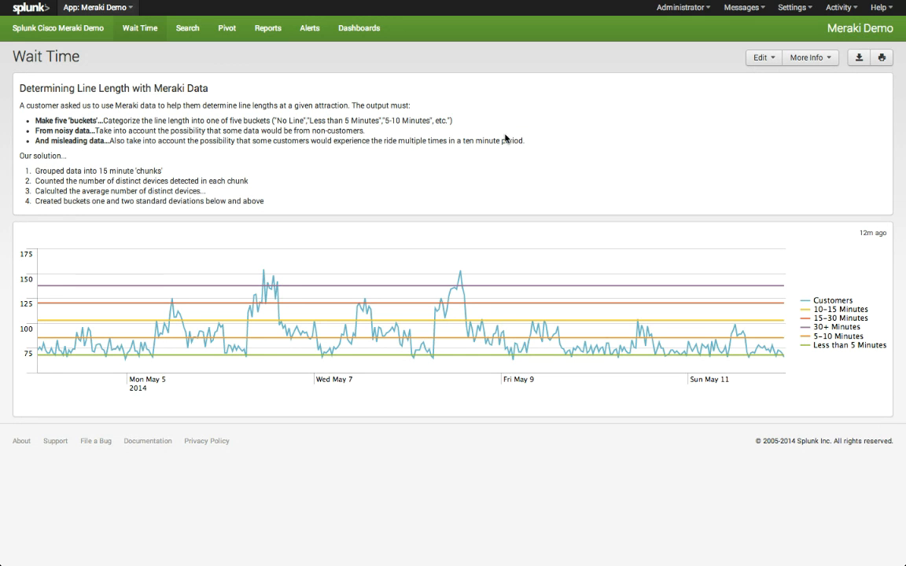
Step: Highlight the "And misleading data" requirement about repeat rides within a ten minute period, and clear the highlight
{"action": "left_click_drag", "start_coordinate": [525, 141], "coordinate": [33, 140]}
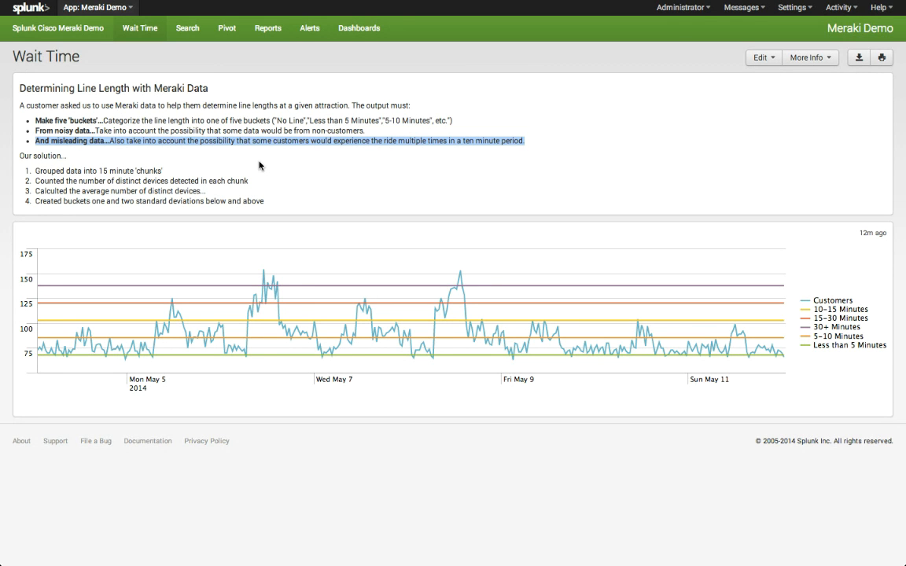
{"action": "left_click", "coordinate": [314, 181]}
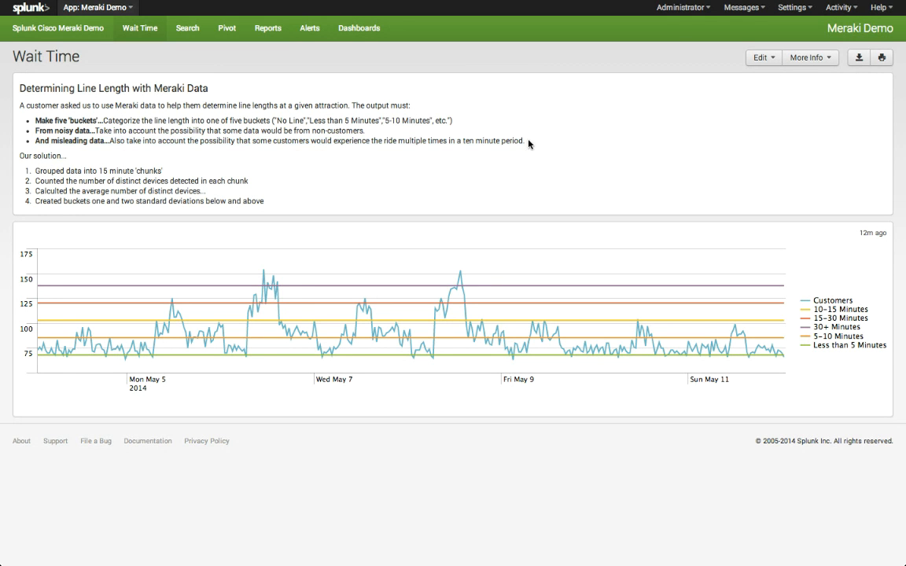
{"action": "left_click_drag", "start_coordinate": [527, 141], "coordinate": [459, 141]}
{"action": "left_click", "coordinate": [129, 160]}
Step: Cut the line-length search down to "timechart span=15m dc(client_mac) as in_line" on index=meraki, run it, and highlight client_mac
{"action": "mouse_move", "coordinate": [187, 3]}
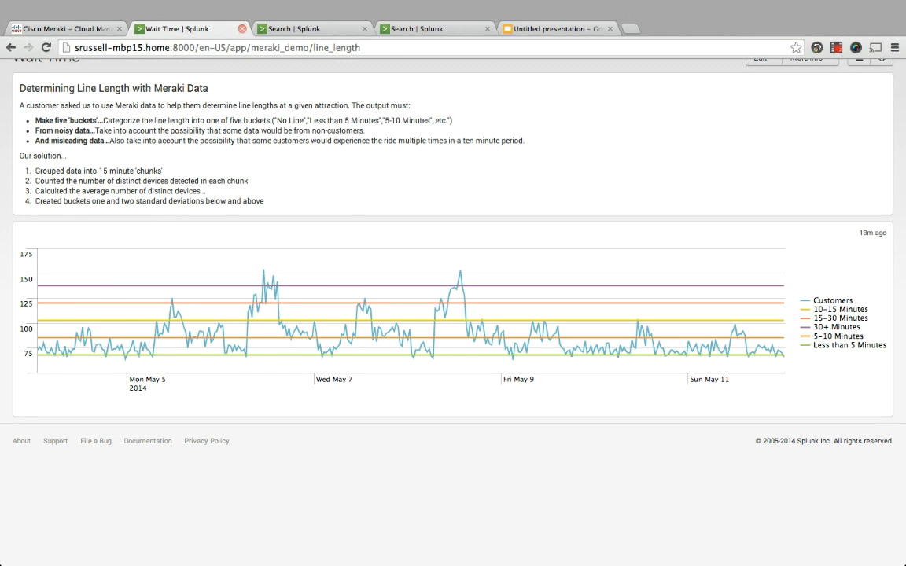
{"action": "left_click", "coordinate": [297, 32]}
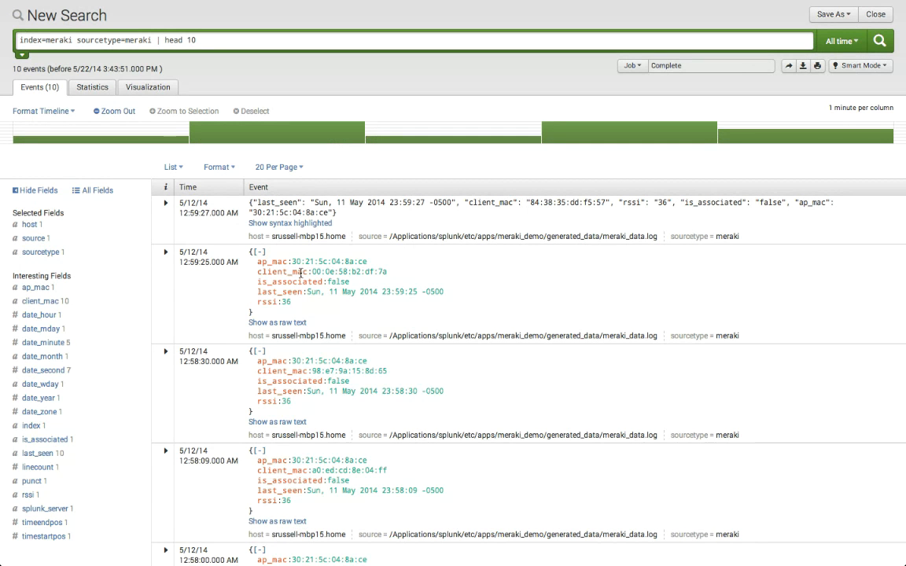
{"action": "mouse_move", "coordinate": [299, 4]}
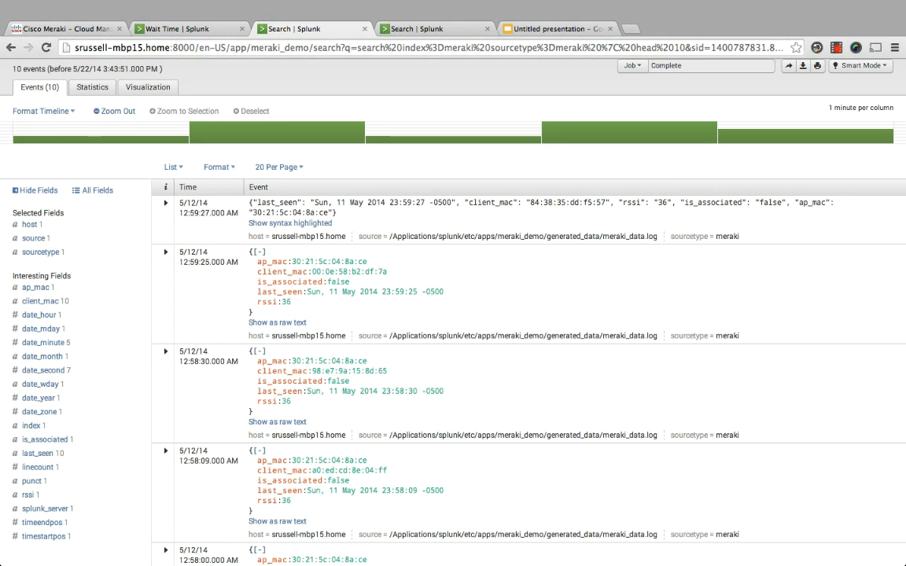
{"action": "left_click", "coordinate": [408, 29]}
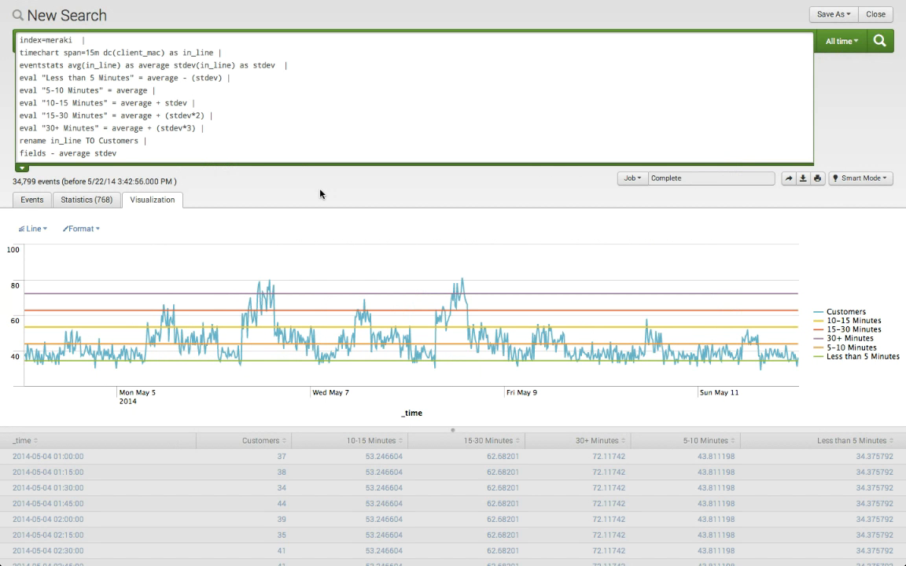
{"action": "scroll", "coordinate": [320, 194], "scroll_direction": "up", "scroll_amount": 1}
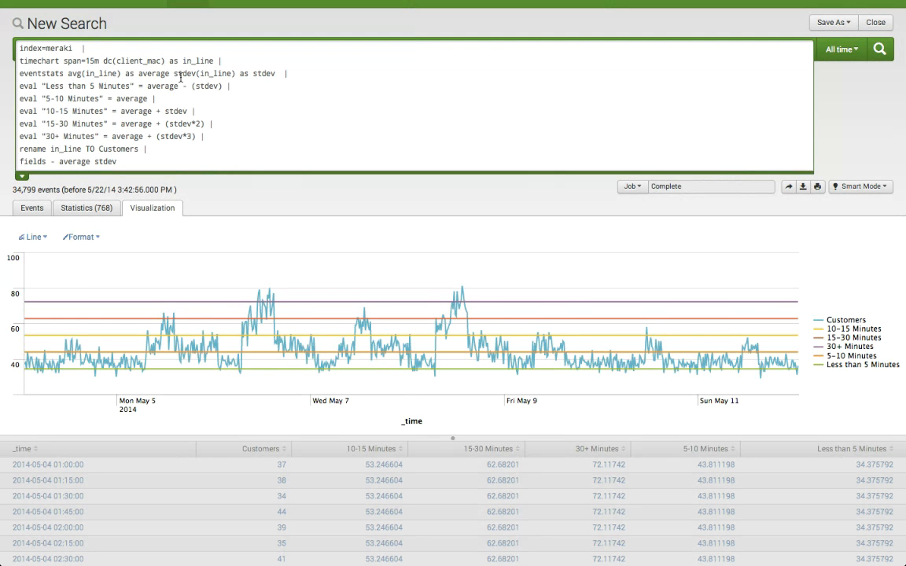
{"action": "left_click_drag", "start_coordinate": [214, 60], "coordinate": [231, 170]}
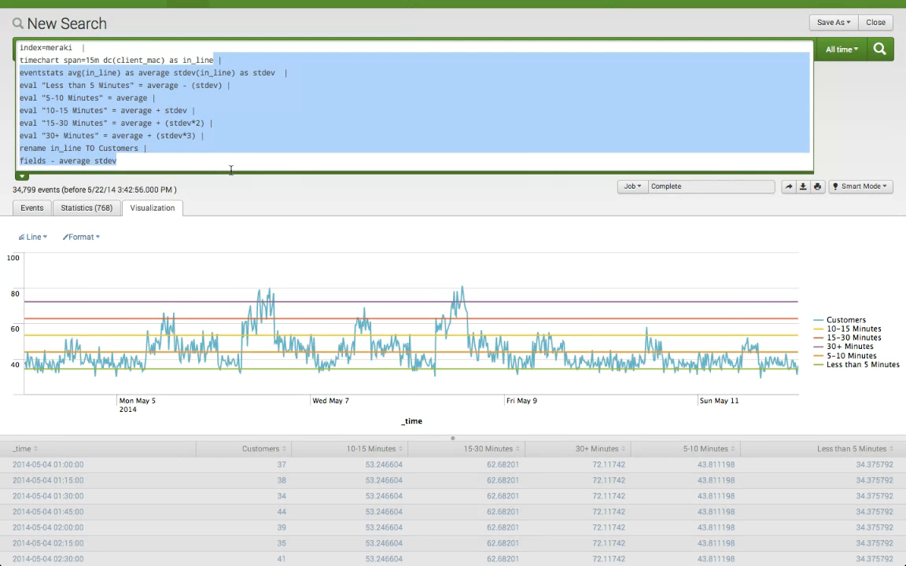
{"action": "key", "text": "BackSpace"}
{"action": "key", "text": "Return"}
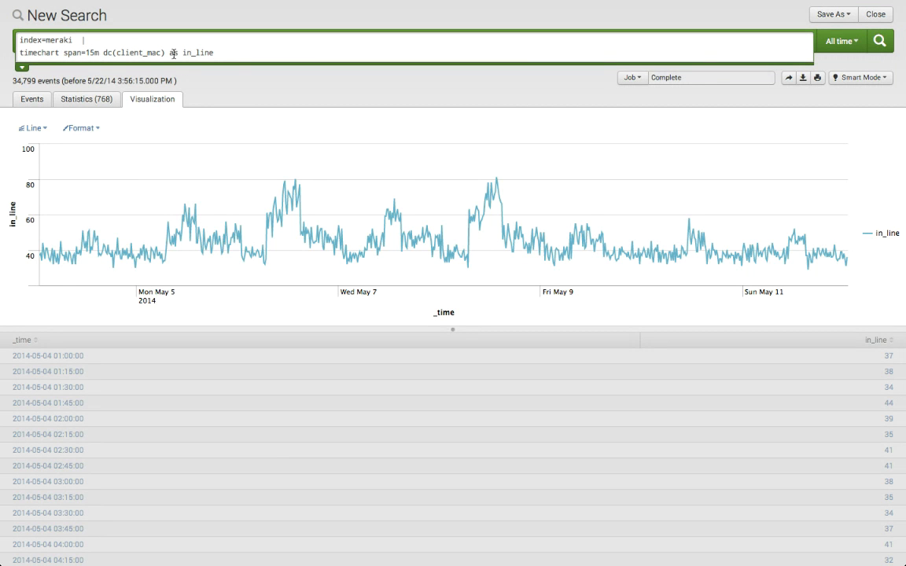
{"action": "double_click", "coordinate": [143, 51]}
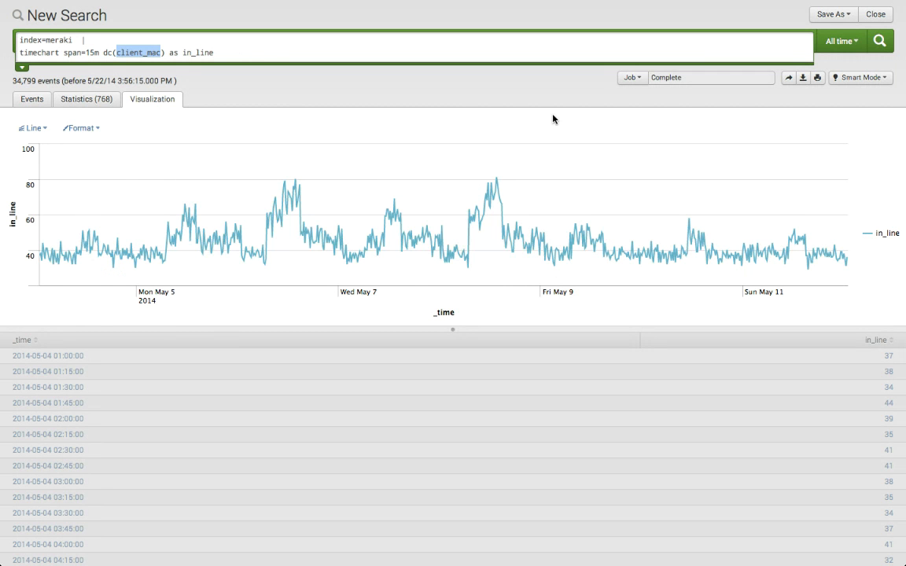
Step: Restore the deleted search lines, remove only what follows "eventstats avg(in_line) as average stdev(in_line) as stdev", and run the search
{"action": "left_click", "coordinate": [271, 50]}
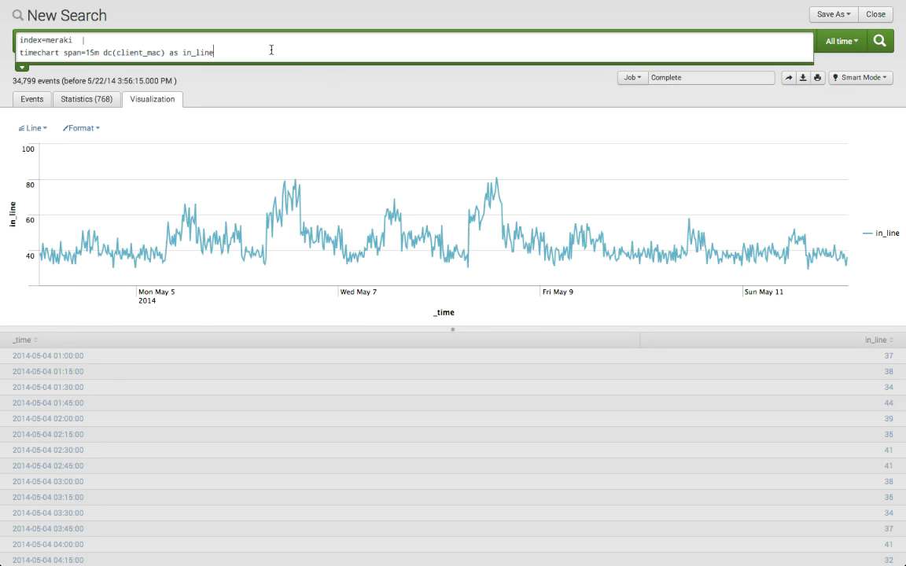
{"action": "key", "text": "super+z"}
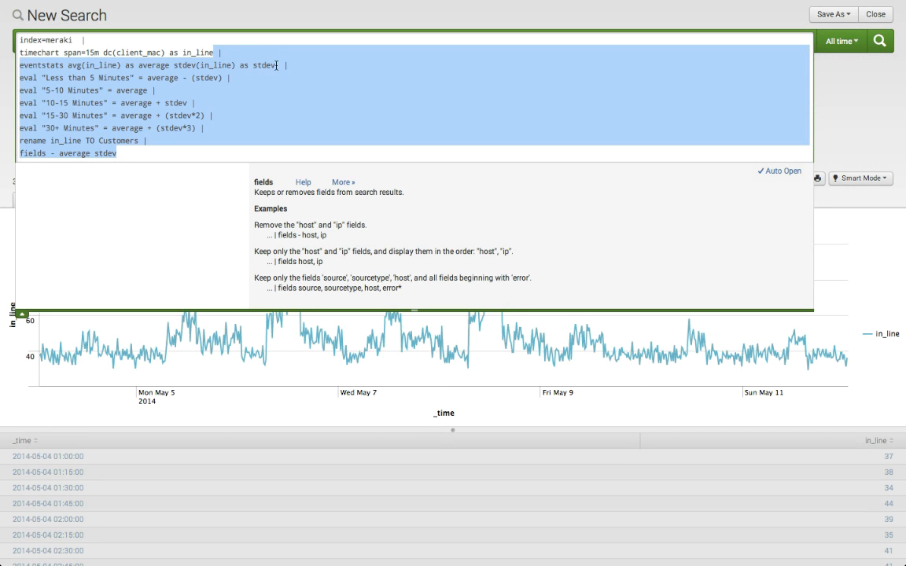
{"action": "left_click", "coordinate": [290, 63]}
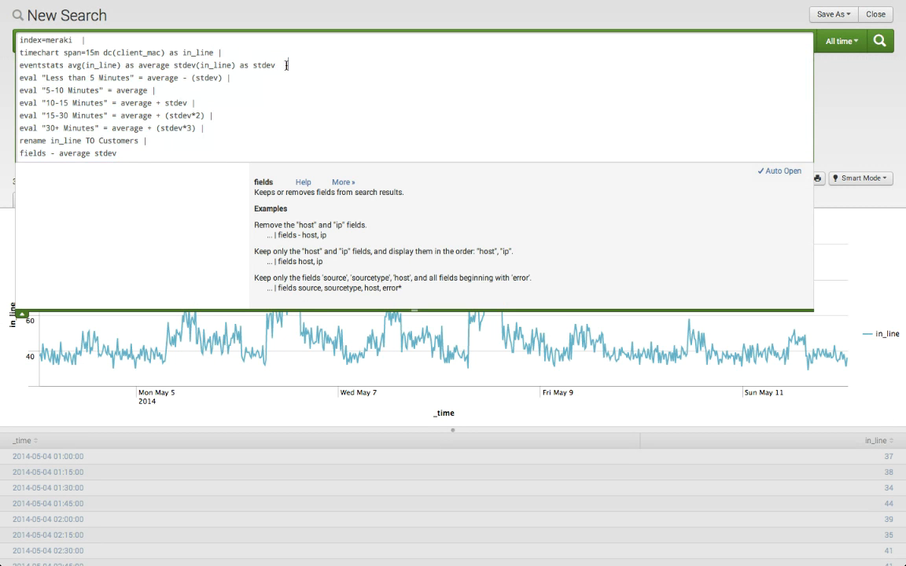
{"action": "left_click_drag", "start_coordinate": [290, 63], "coordinate": [290, 140]}
{"action": "key", "text": "shift+Down"}
{"action": "key", "text": "ctrl+c"}
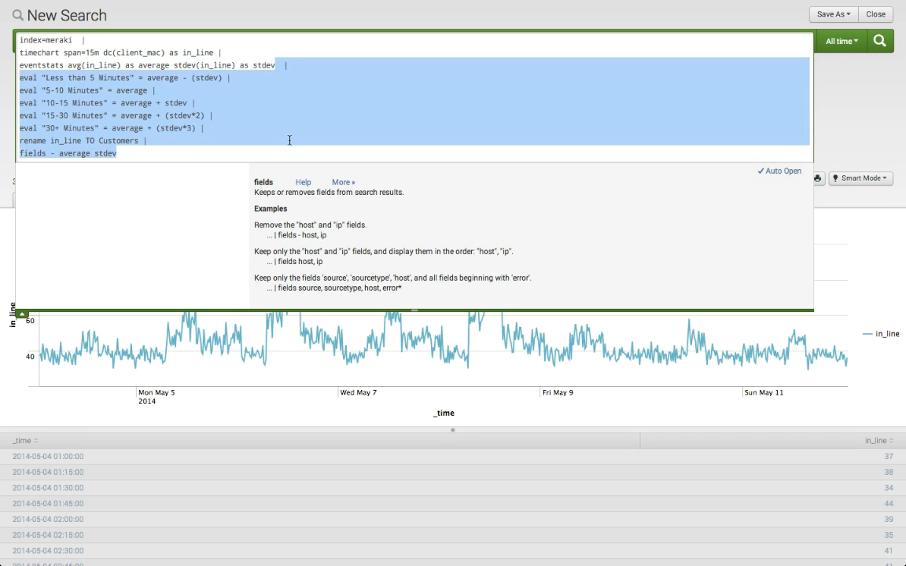
{"action": "key", "text": "BackSpace"}
{"action": "key", "text": "Return"}
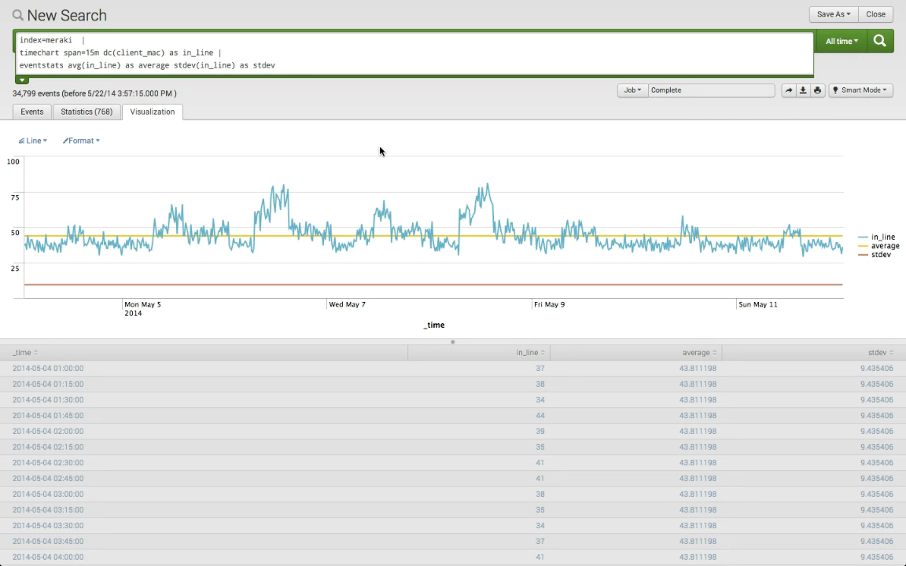
Step: Restore the deleted search lines after the eventstats command, from the "Less than 5 Minutes" eval through "fields - average stdev"
{"action": "mouse_move", "coordinate": [240, 244]}
{"action": "key", "text": "ctrl+v"}
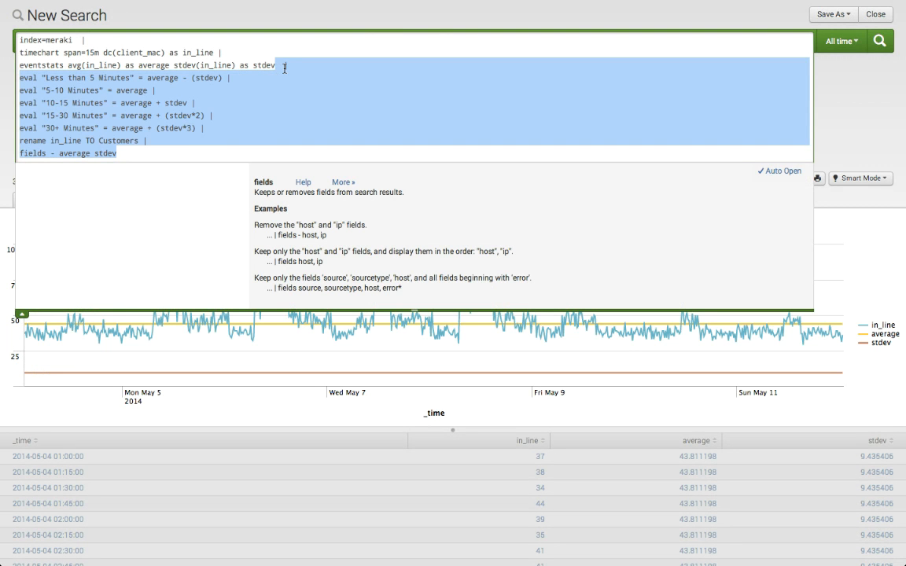
{"action": "left_click", "coordinate": [251, 85]}
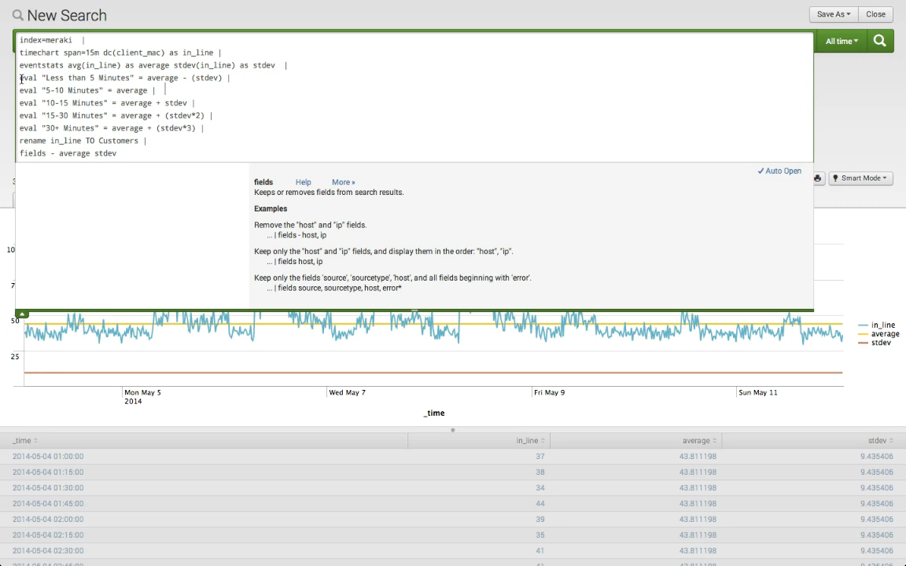
Step: Highlight the "Less than 5 Minutes" eval line, the "5-10 Minutes" line, and the "Less than 5 Minutes" line again
{"action": "left_click_drag", "start_coordinate": [20, 78], "coordinate": [243, 78]}
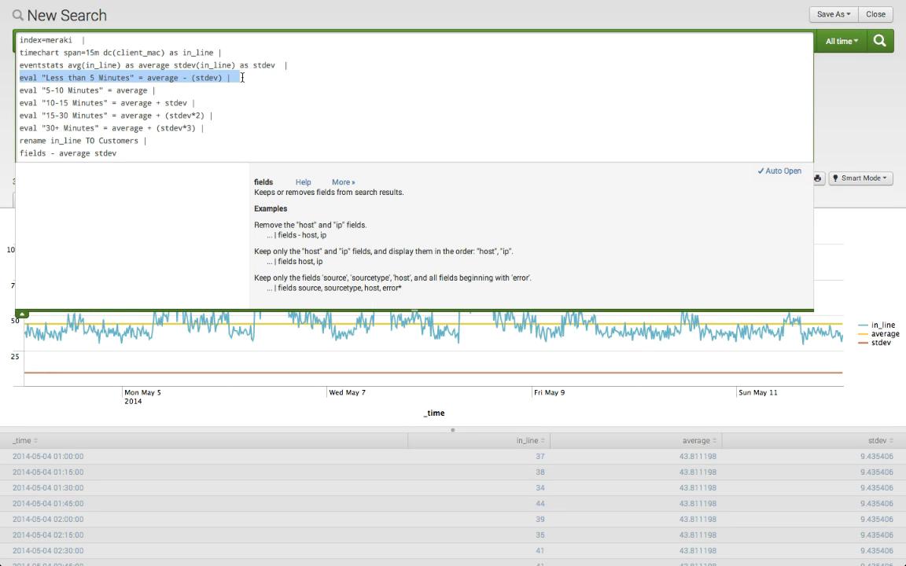
{"action": "left_click_drag", "start_coordinate": [157, 89], "coordinate": [10, 91]}
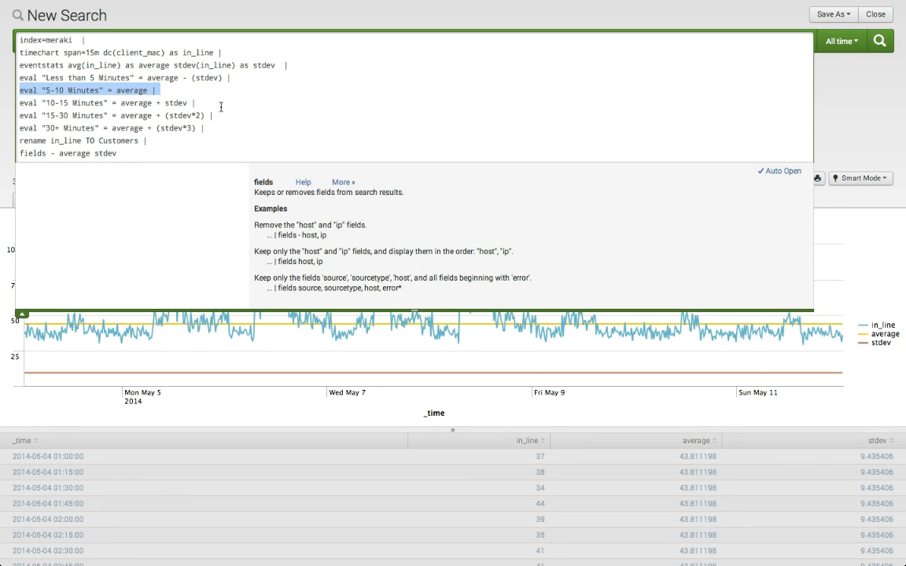
{"action": "left_click", "coordinate": [199, 89]}
{"action": "left_click_drag", "start_coordinate": [230, 78], "coordinate": [16, 78]}
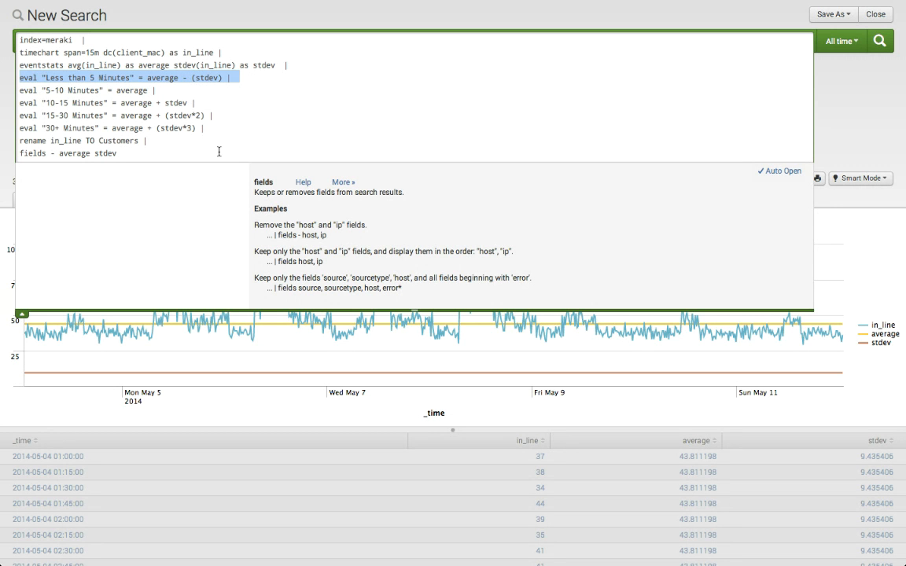
Step: Highlight the "10-15 Minutes", "15-30 Minutes" and "30+ Minutes" eval lines one after another, and clear the highlight
{"action": "left_click", "coordinate": [203, 103]}
{"action": "left_click_drag", "start_coordinate": [203, 103], "coordinate": [15, 96]}
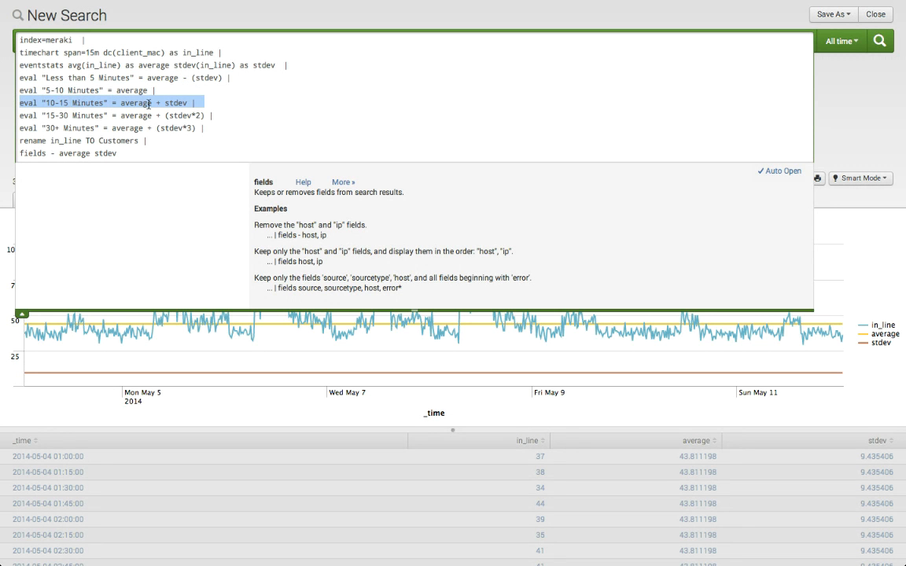
{"action": "left_click_drag", "start_coordinate": [213, 116], "coordinate": [5, 113]}
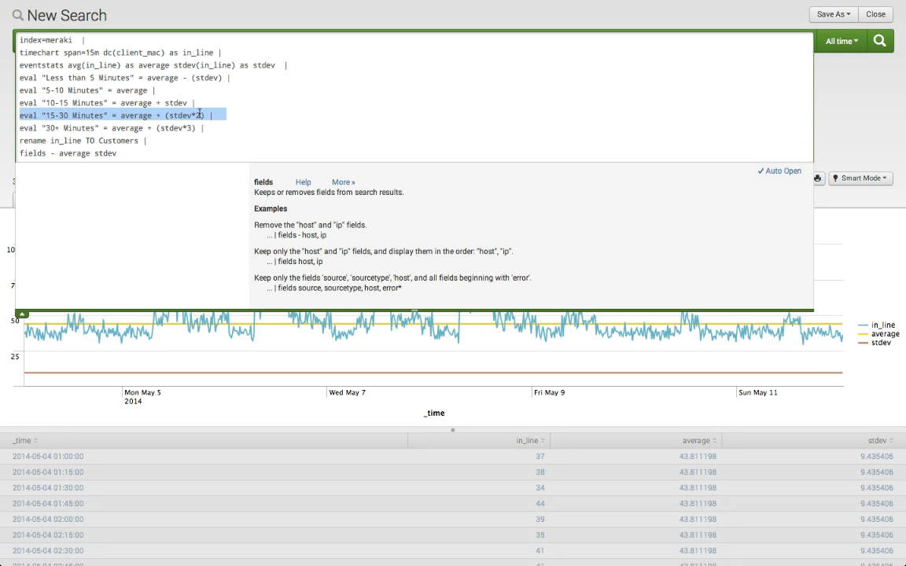
{"action": "left_click_drag", "start_coordinate": [218, 128], "coordinate": [10, 125]}
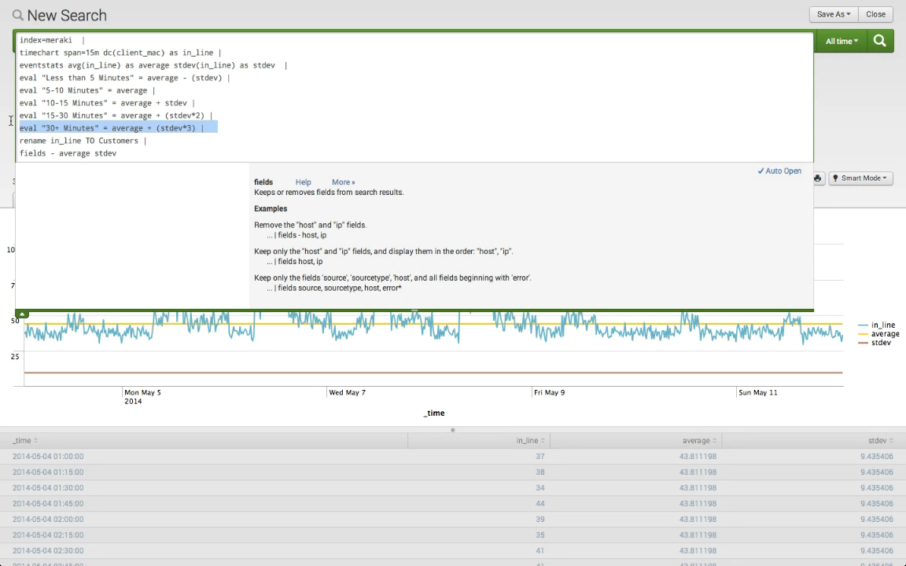
{"action": "left_click", "coordinate": [156, 152]}
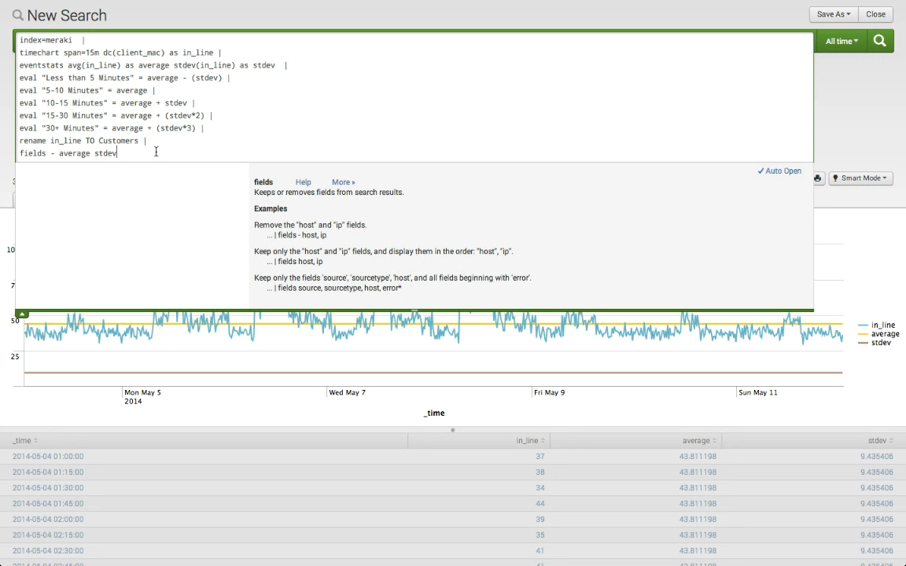
Step: Highlight the "rename in_line TO Customers" line, clear the highlight, and run the full search
{"action": "left_click_drag", "start_coordinate": [148, 140], "coordinate": [11, 140]}
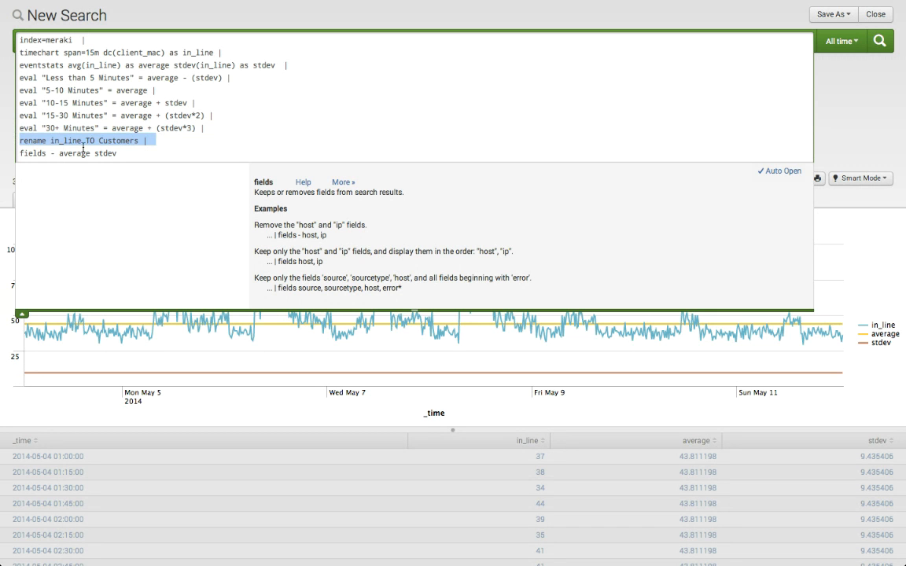
{"action": "left_click", "coordinate": [139, 154]}
{"action": "key", "text": "Return"}
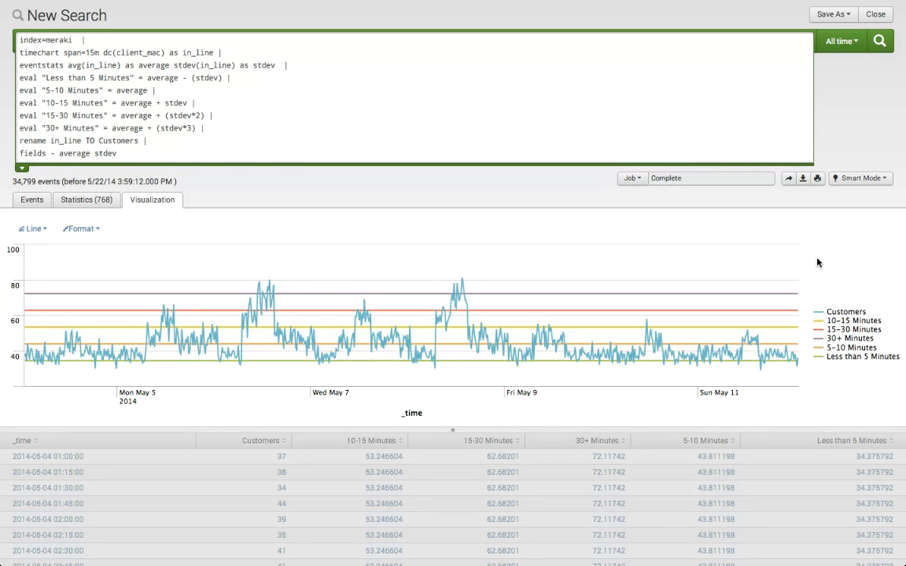
Step: Examine the chart of customers against the wait-time buckets, and return to the Wait Time dashboard
{"action": "mouse_move", "coordinate": [438, 292]}
{"action": "mouse_move", "coordinate": [255, 2]}
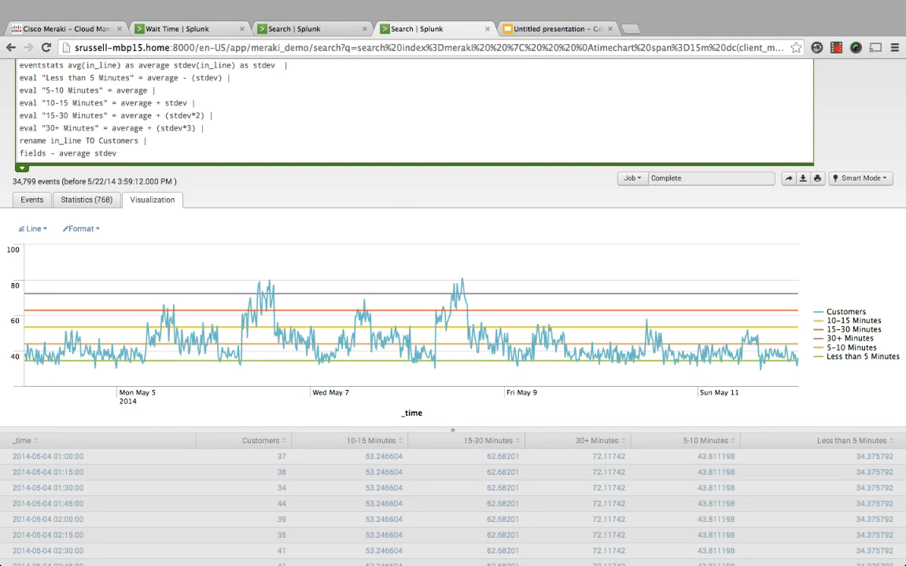
{"action": "left_click", "coordinate": [181, 27]}
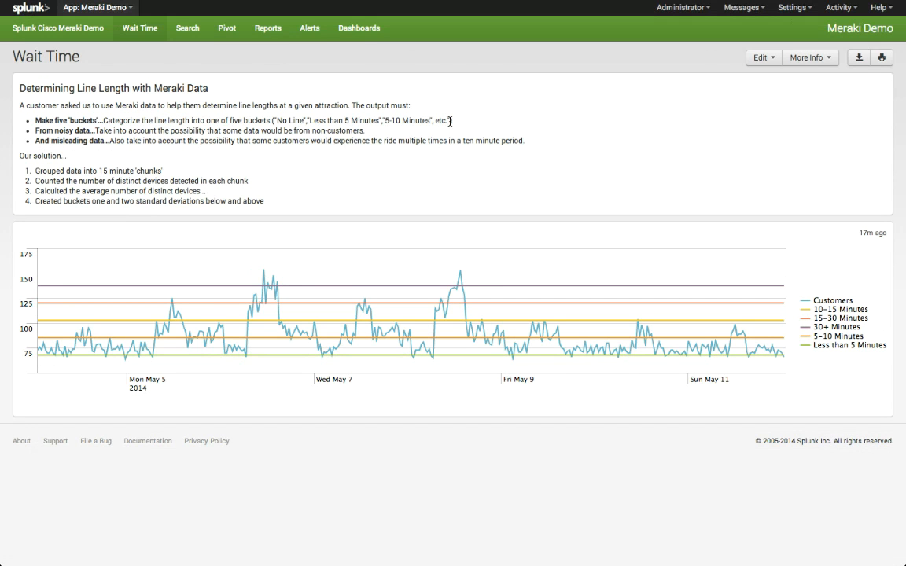
{"action": "mouse_move", "coordinate": [865, 2]}
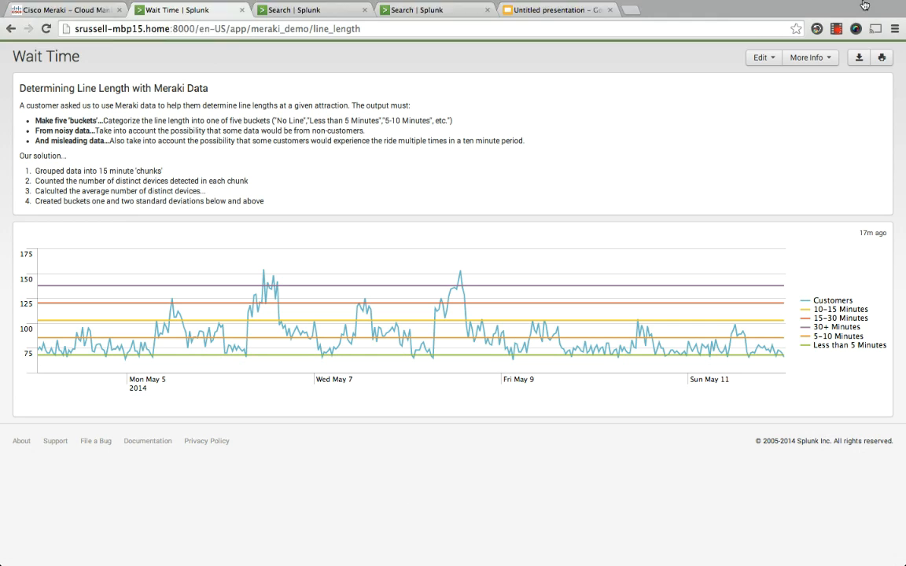